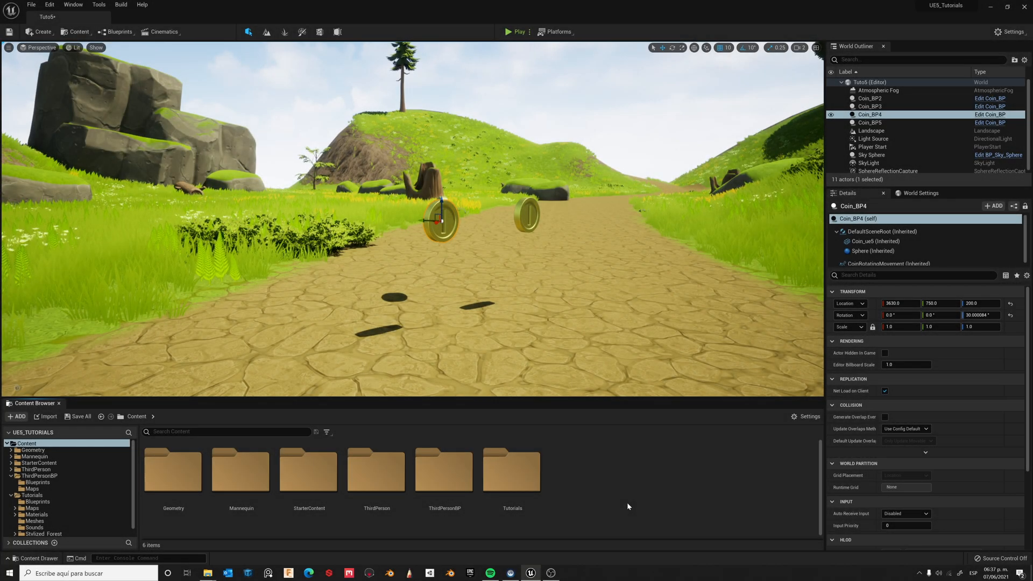
Step: Navigate into ThirdPersonBP and its Blueprints folder in the Content Browser
double_click(458, 475)
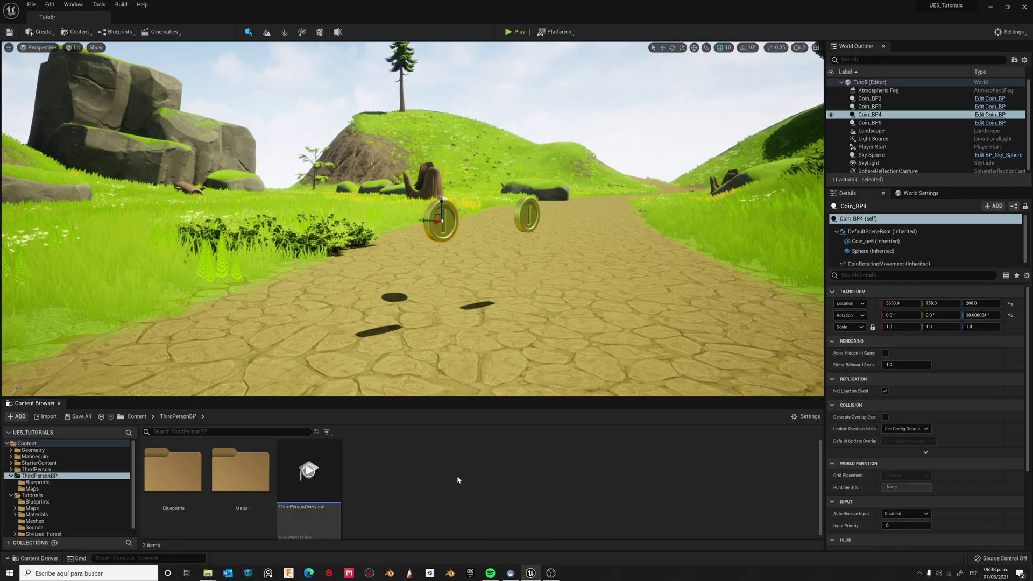
double_click(180, 476)
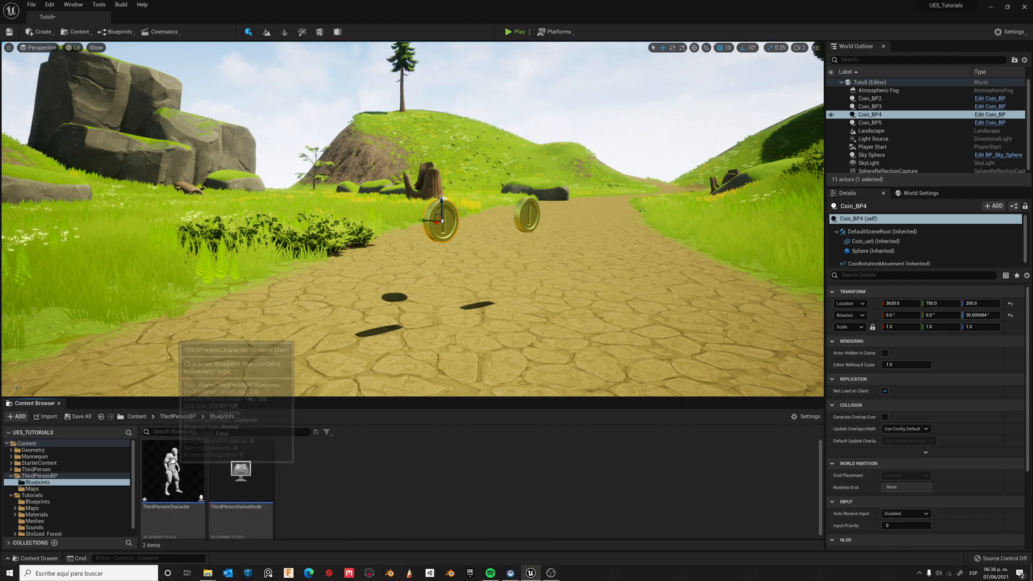
Step: Open ThirdPersonCharacter and select its Capsule Component in the viewport to show its events
click(179, 477)
double_click(179, 469)
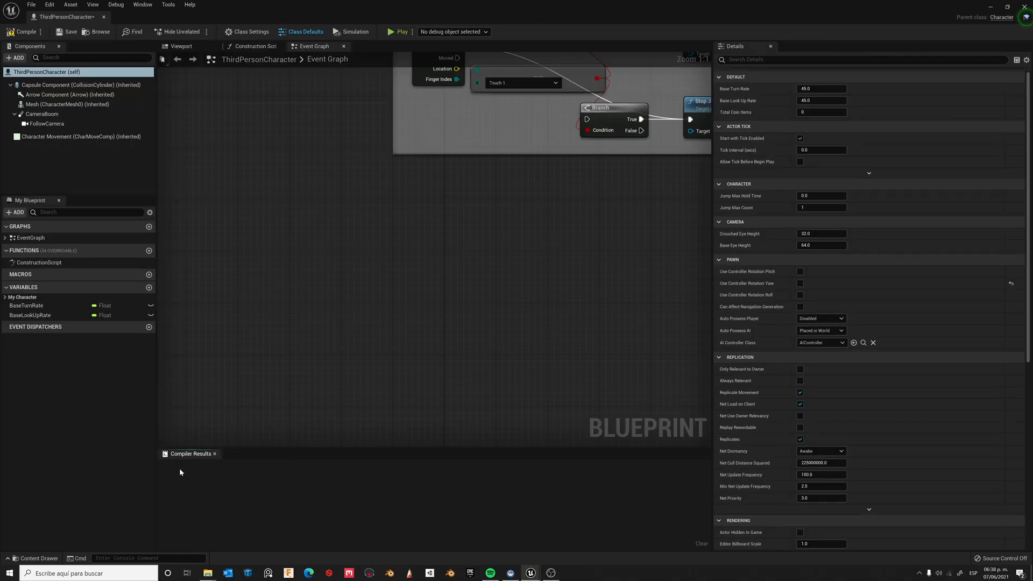
click(181, 48)
click(435, 172)
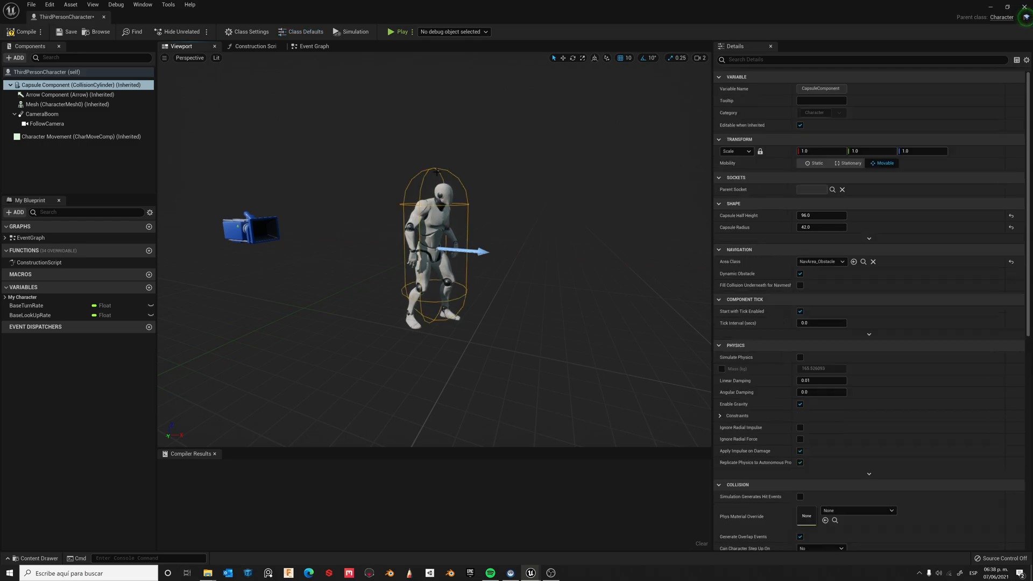
scroll(1028, 366, down, 5)
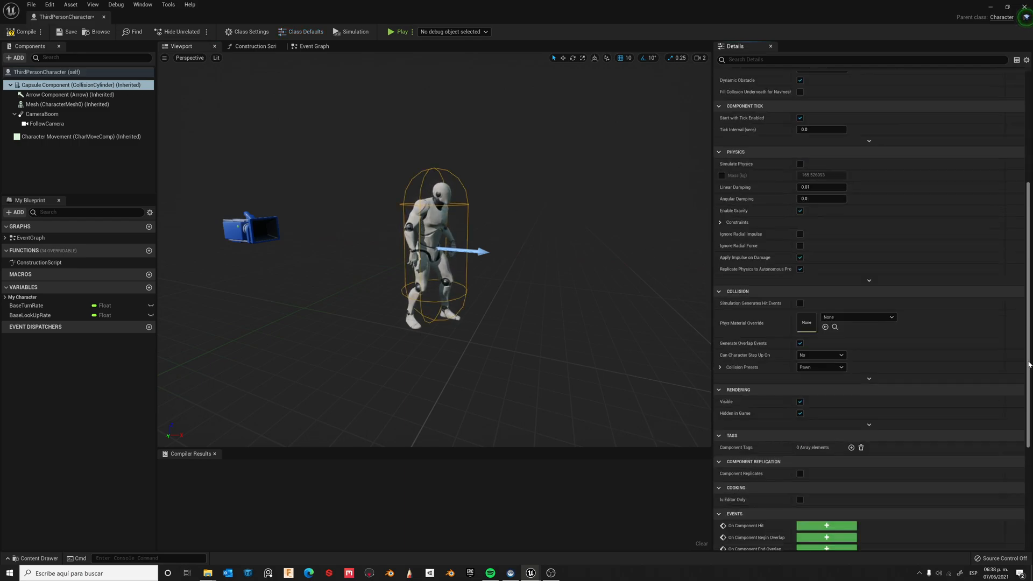
scroll(1028, 366, down, 5)
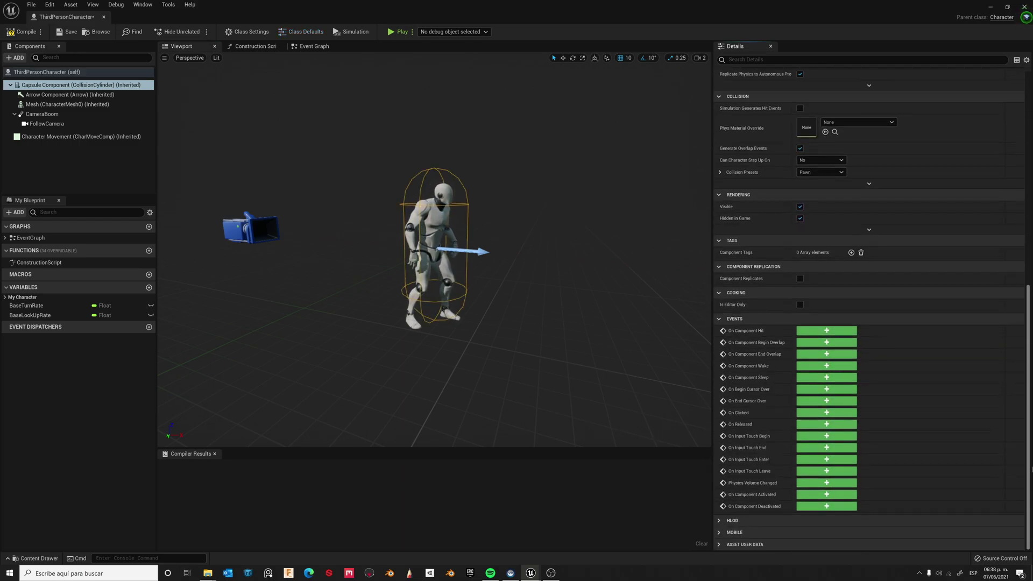
Step: Add an On Component Begin Overlap event and a Cast To Coin_BP node from its exec pin
click(827, 342)
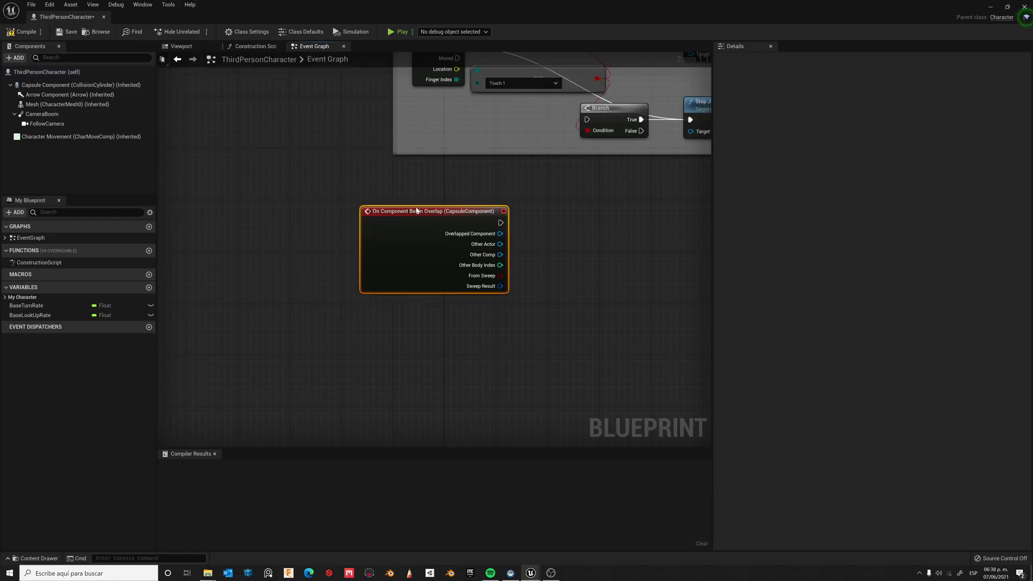
drag(417, 210, 264, 242)
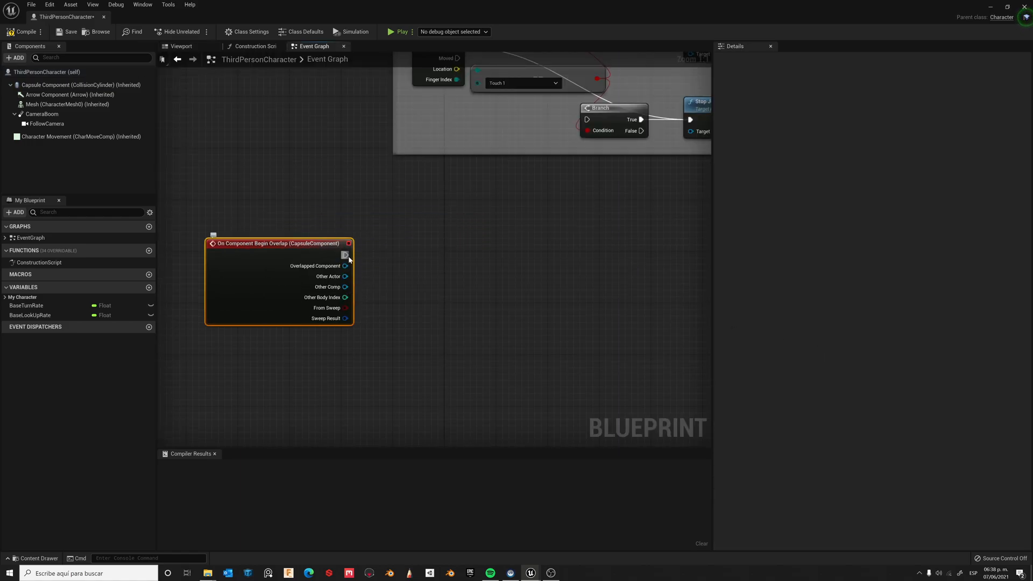
drag(346, 255, 407, 258)
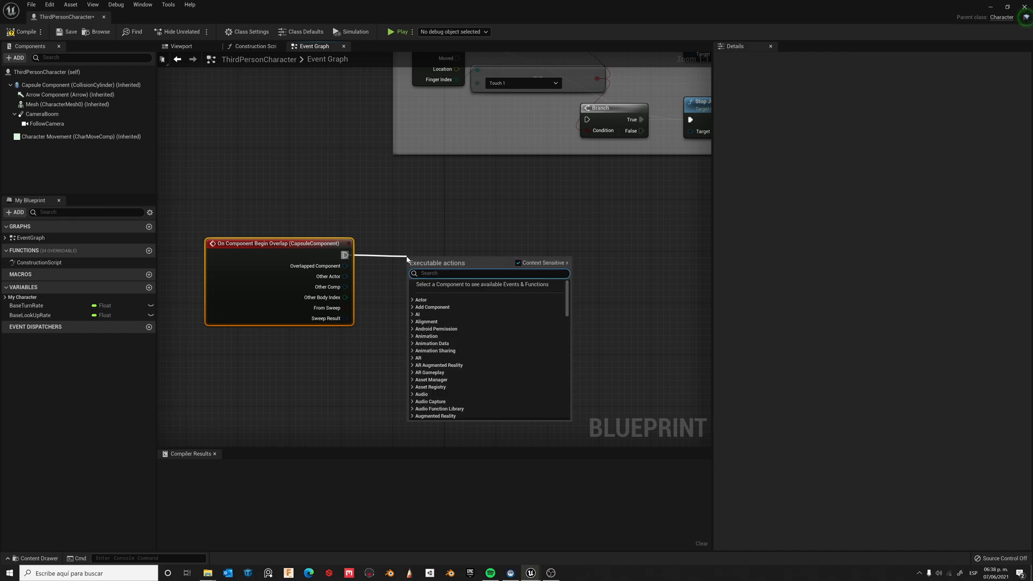
text(castto)
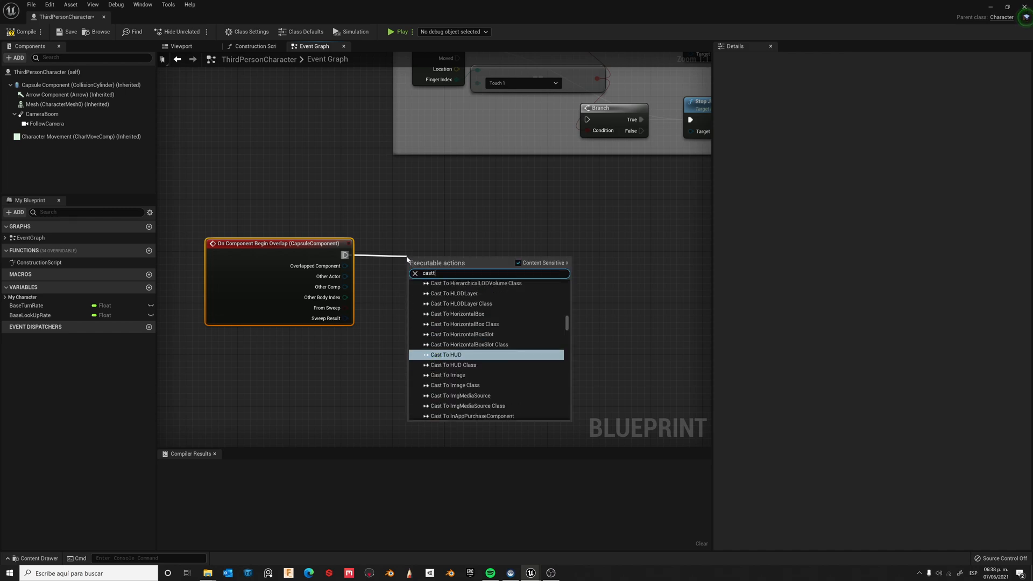
text(coin)
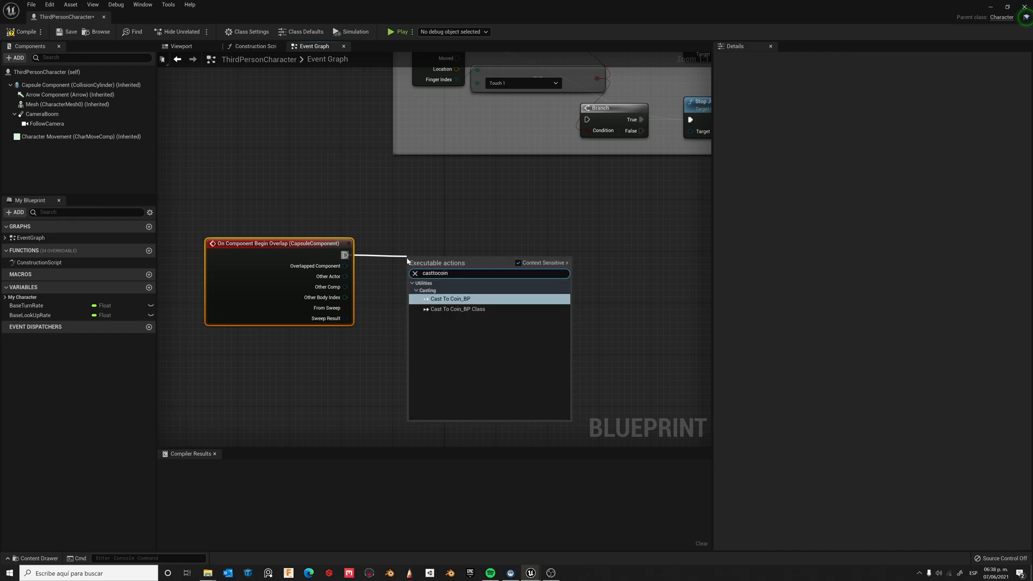
click(456, 300)
Step: Wire the event's Other Actor into the cast's Object input and tidy the node layout
drag(454, 269, 473, 249)
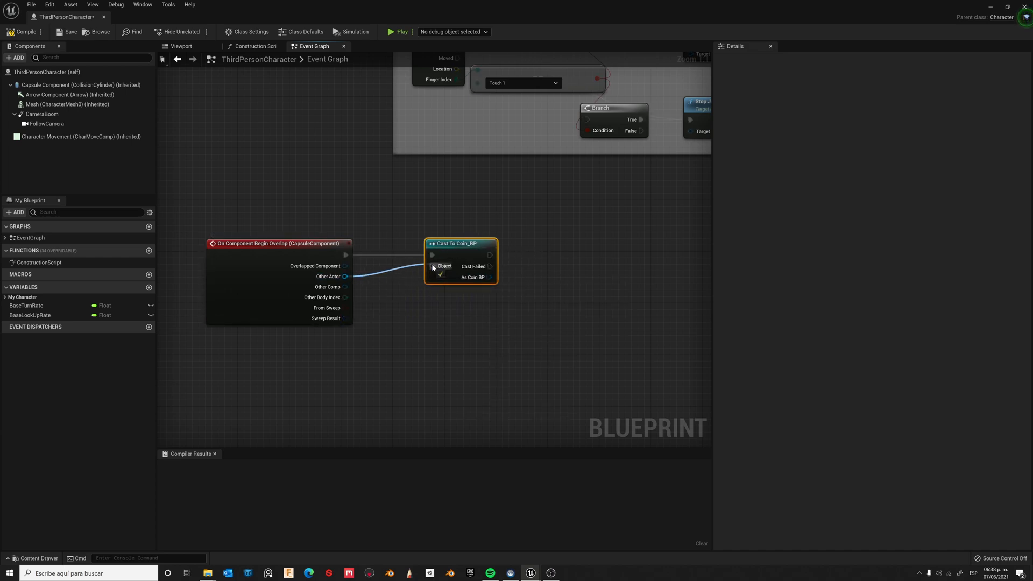
drag(346, 277, 434, 266)
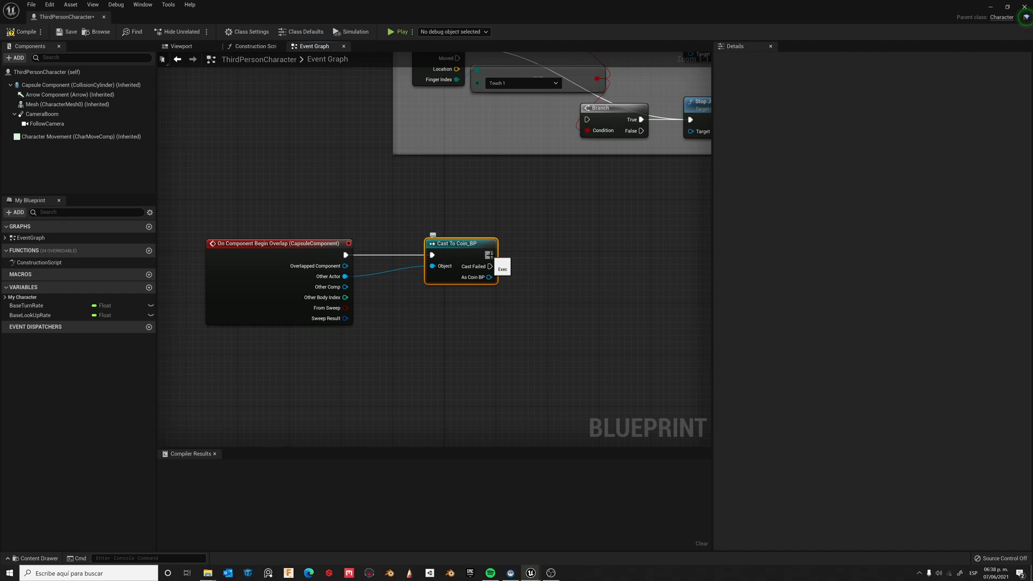
drag(490, 246, 498, 239)
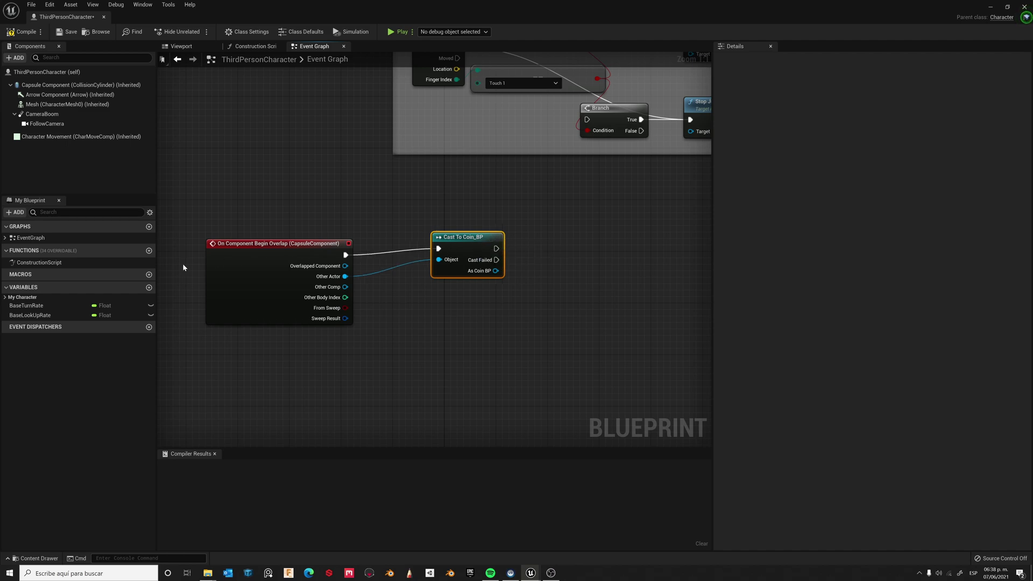
Step: Create Integer variable TotalCoinItems with default 0 and compile the blueprint
click(150, 287)
text(TotalCoinItems)
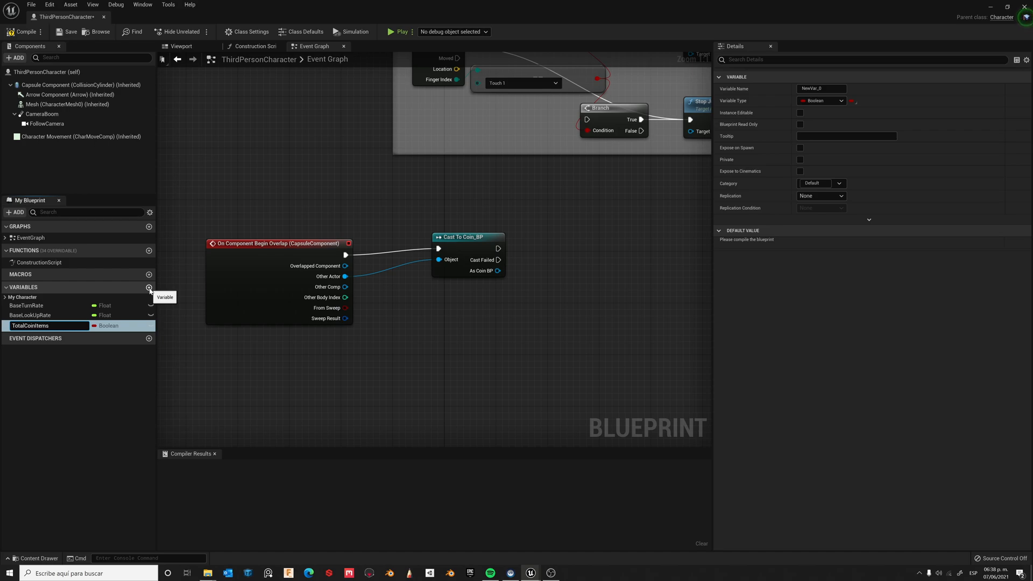
key(Return)
click(109, 325)
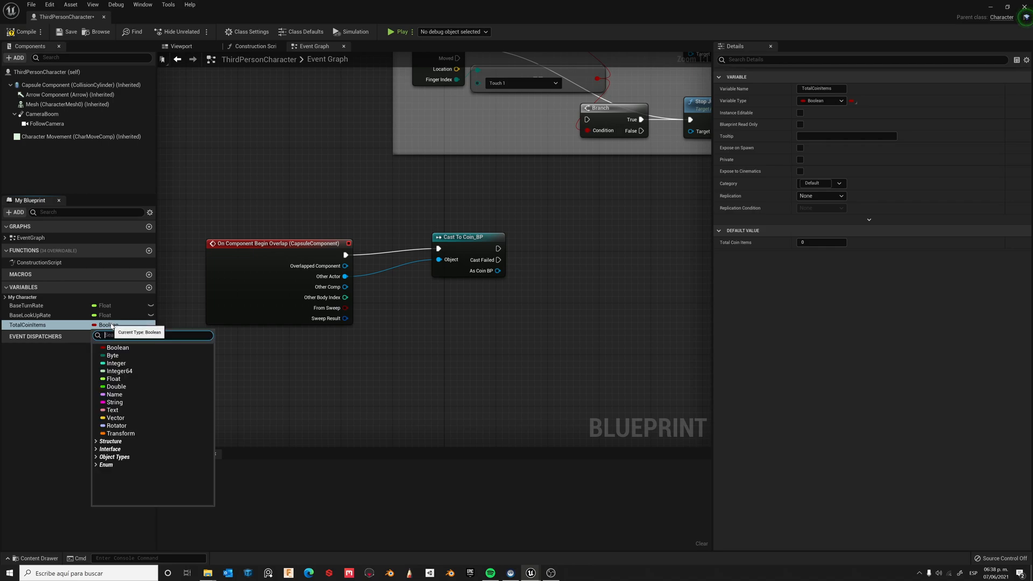
click(112, 364)
click(24, 33)
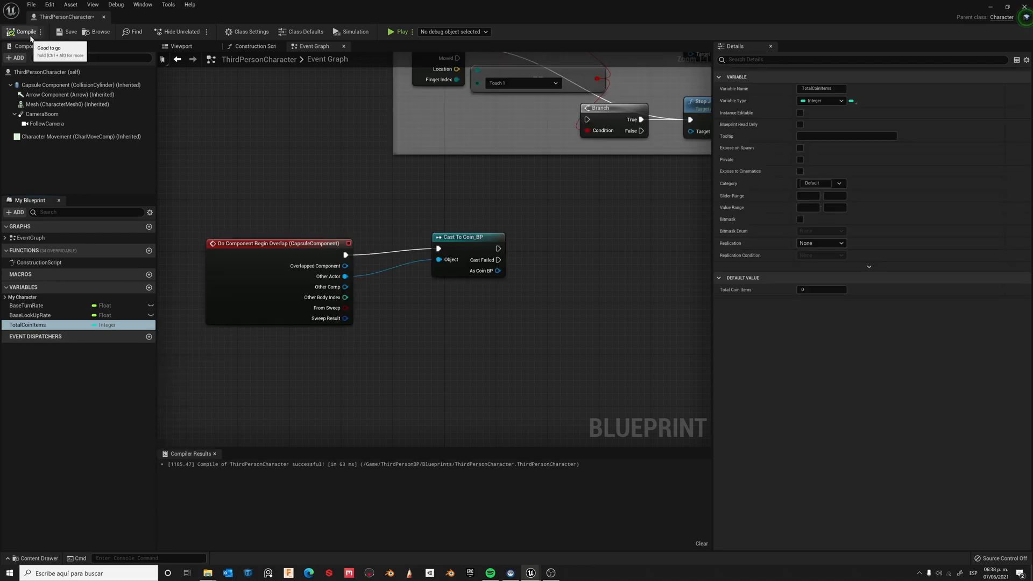
click(804, 289)
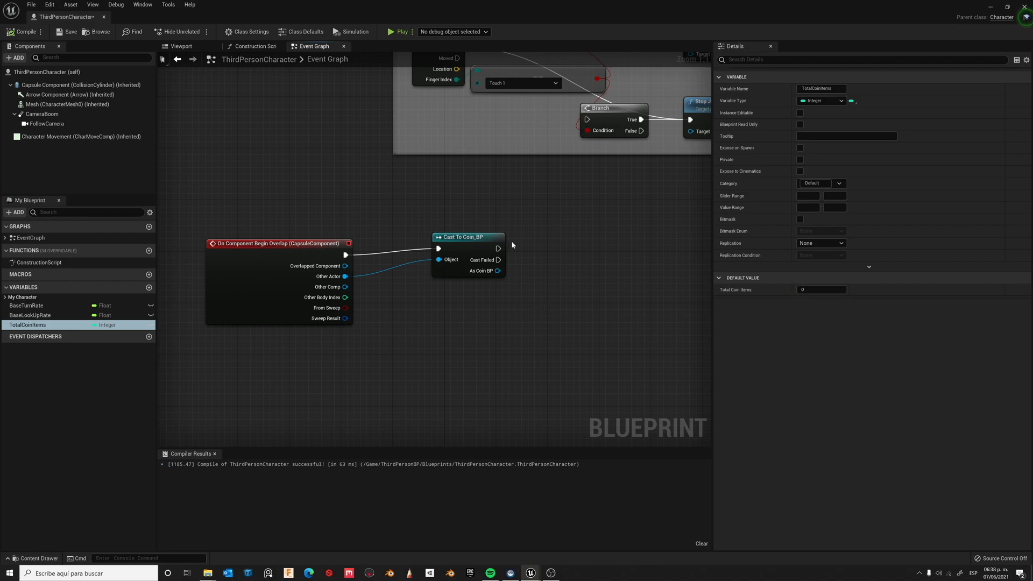
Step: Add a SET Total Coin Items node after the cast and a TotalCoinItems getter below it
drag(497, 247, 566, 253)
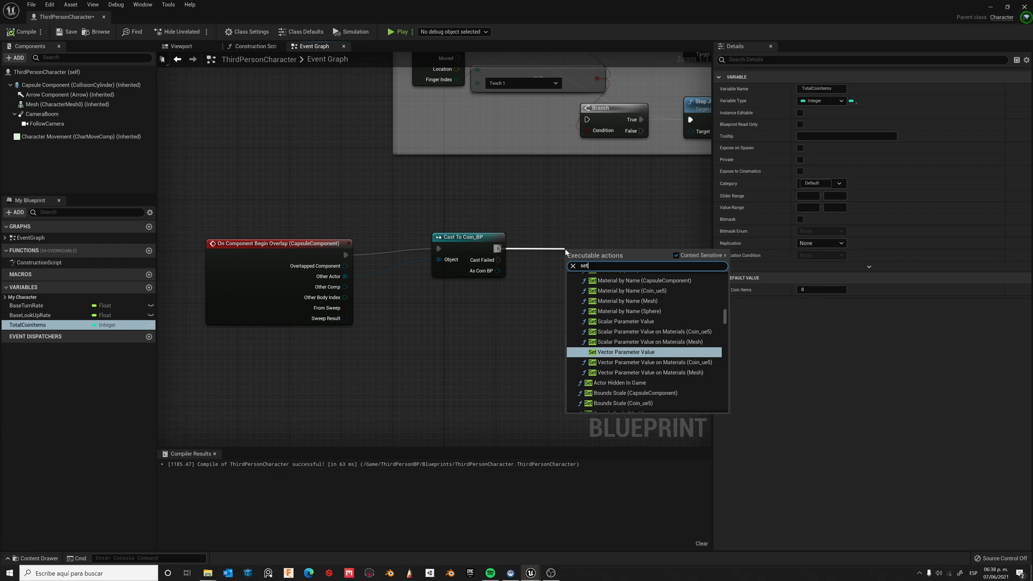
text(settotal)
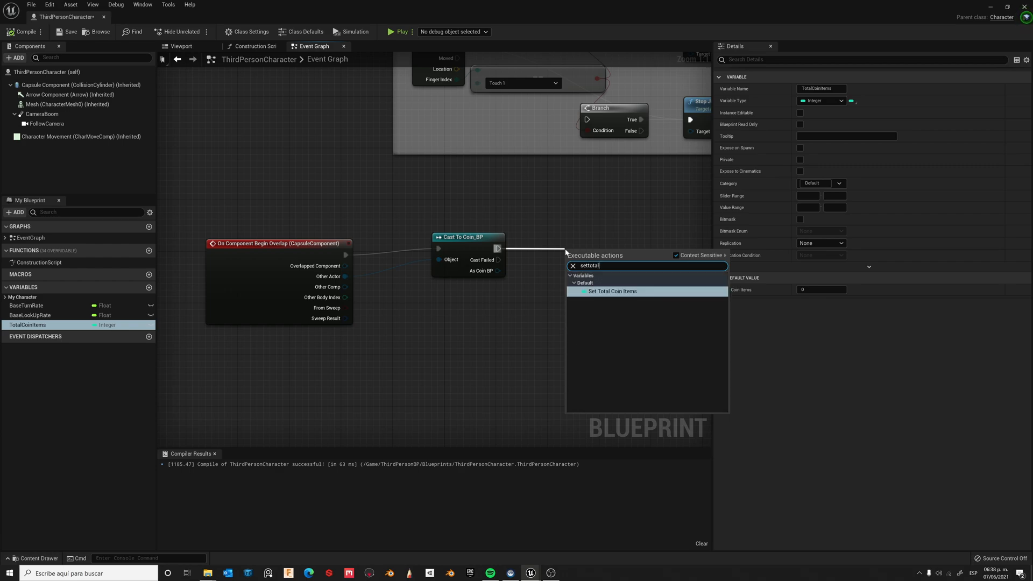
key(Return)
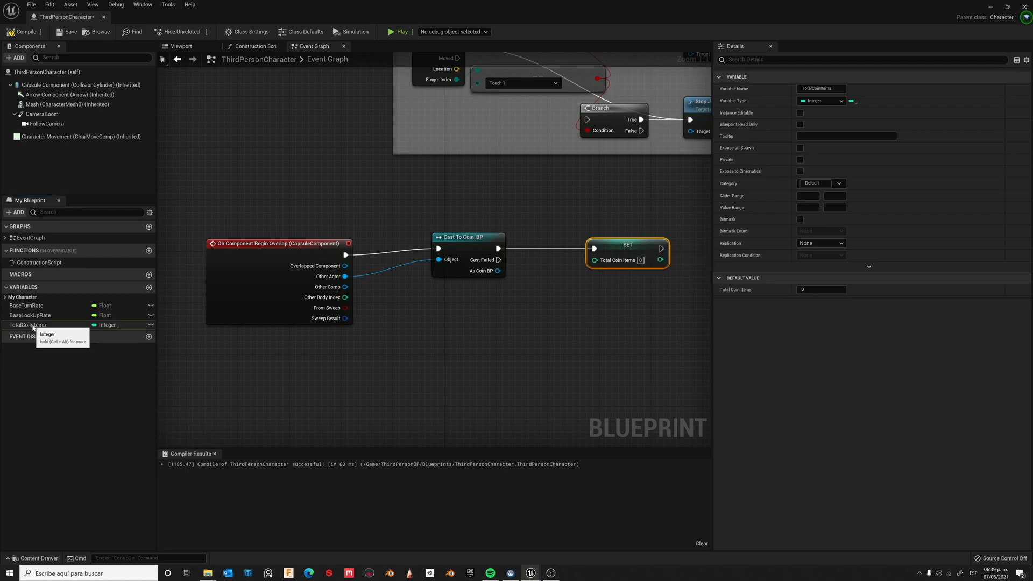
drag(27, 325, 364, 376)
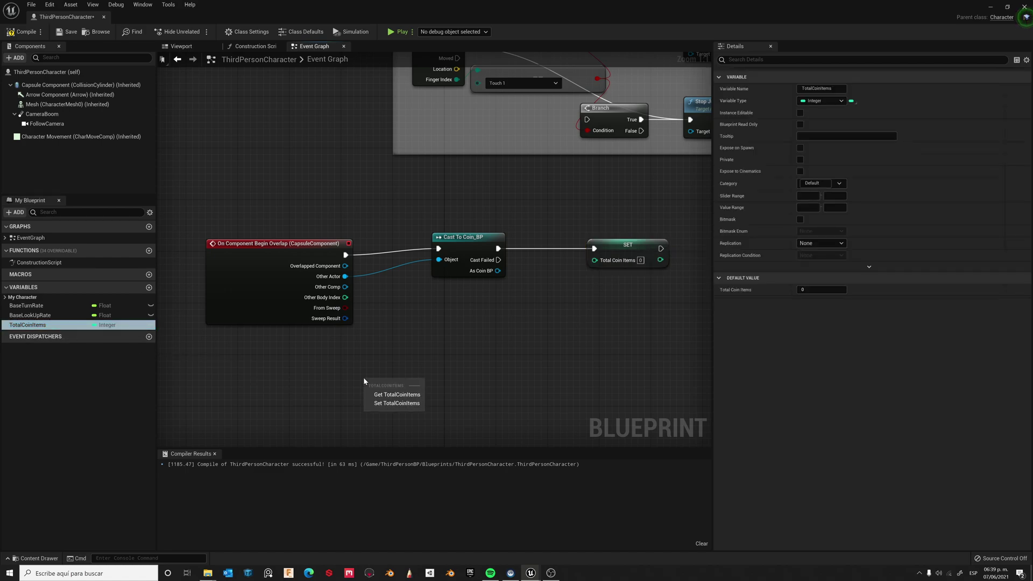
click(396, 389)
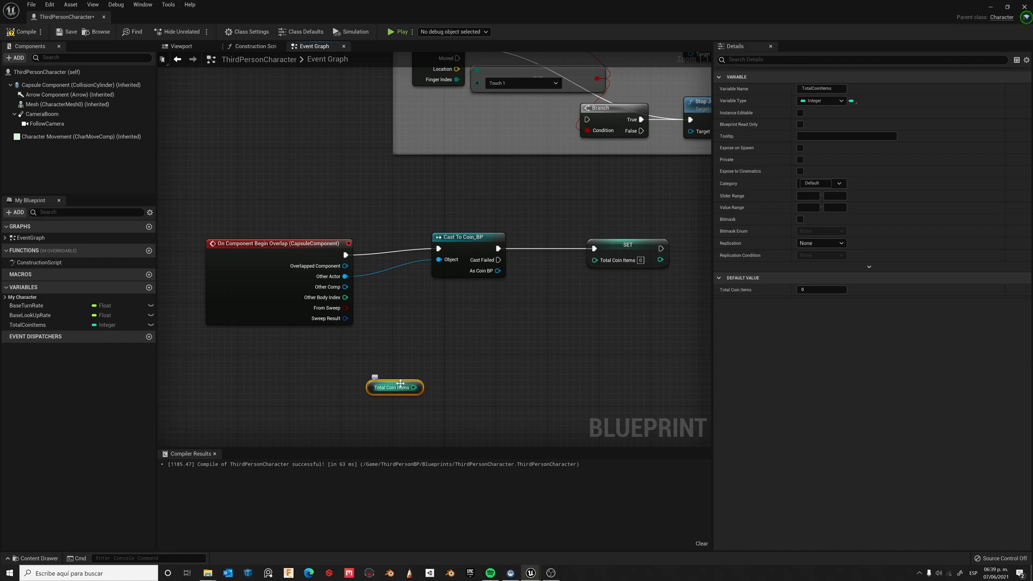
Step: Add an integer Add node on the getter and feed its result into SET's input
mouse_move(400, 390)
mouse_down()
mouse_move(476, 364)
mouse_move(546, 363)
mouse_up()
text(add)
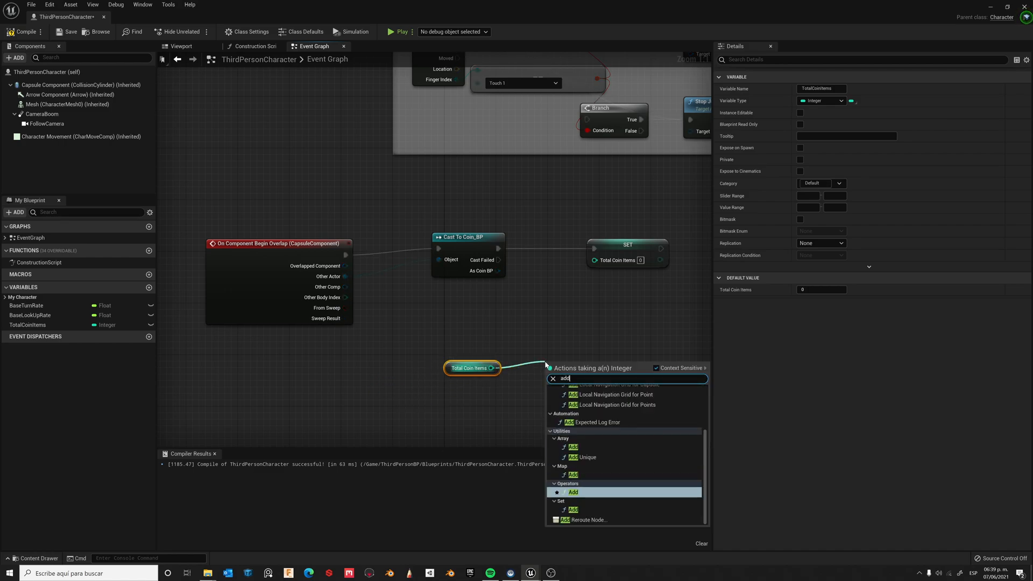
key(Return)
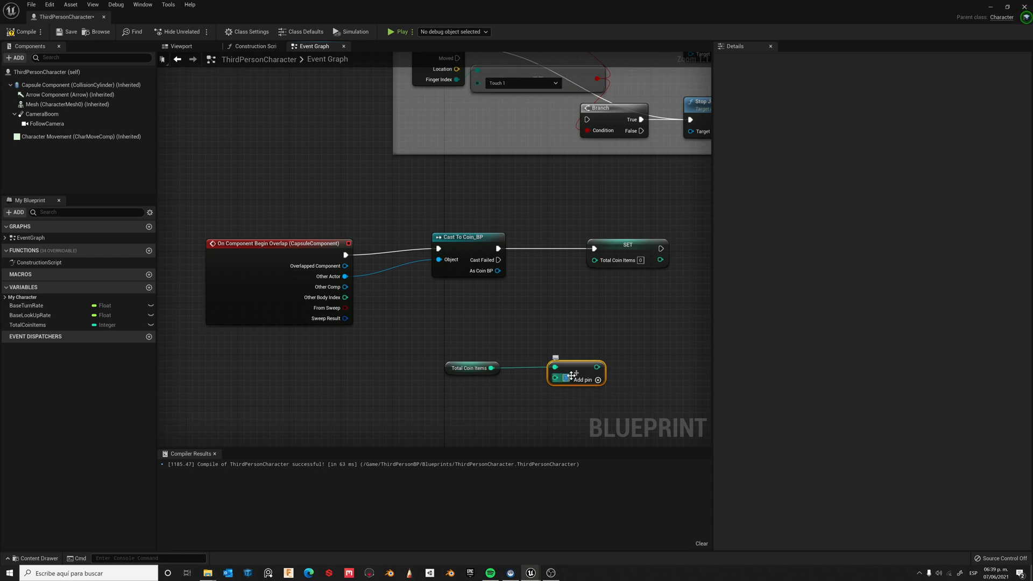
drag(597, 368, 594, 260)
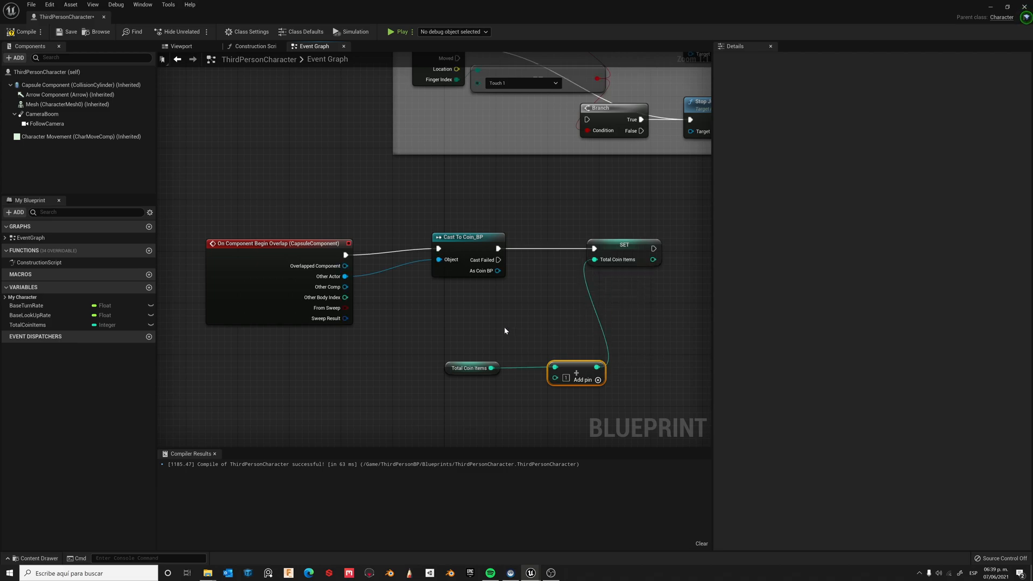
drag(467, 364, 350, 364)
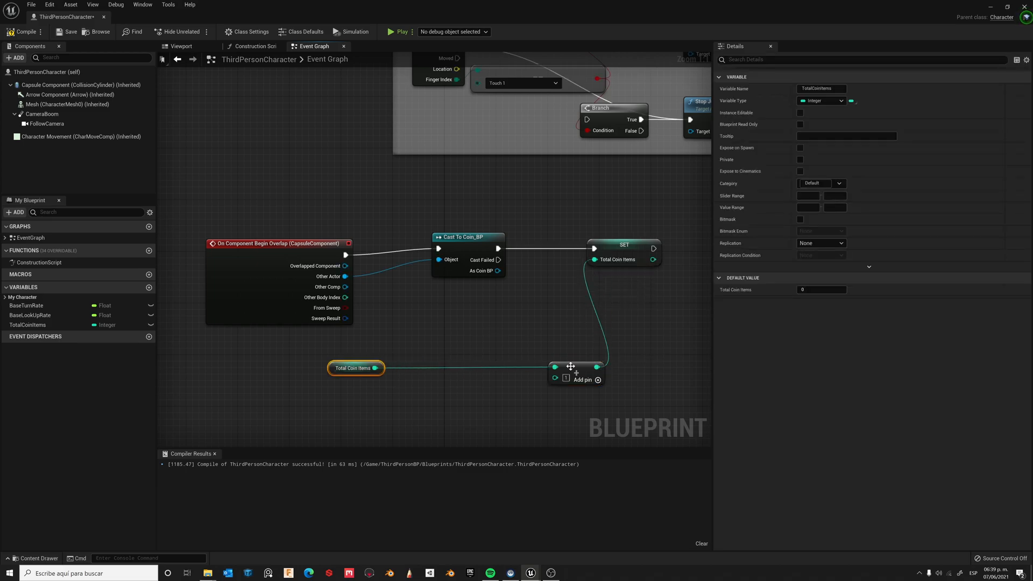
drag(572, 369, 449, 370)
scroll(450, 369, down, 3)
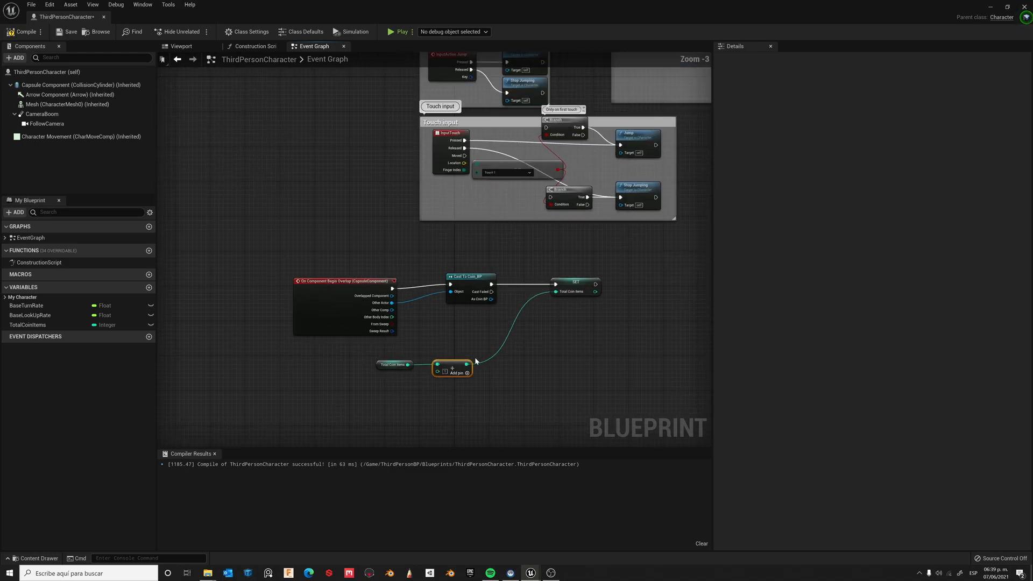
scroll(632, 347, up, 2)
Step: Print TotalCoinItems via Print String after SET, fed by a new getter, and compile
drag(585, 263, 647, 265)
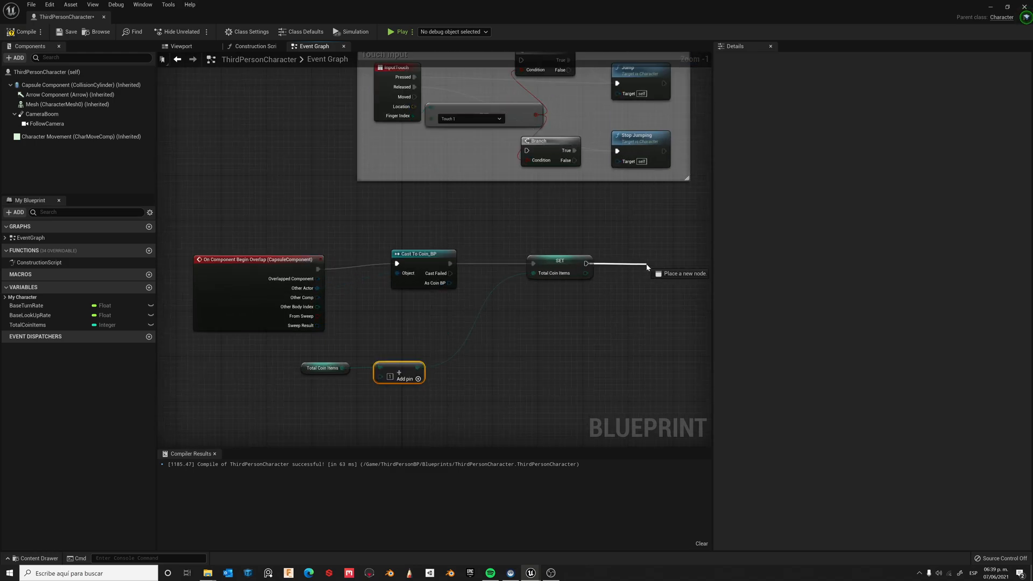
text(print)
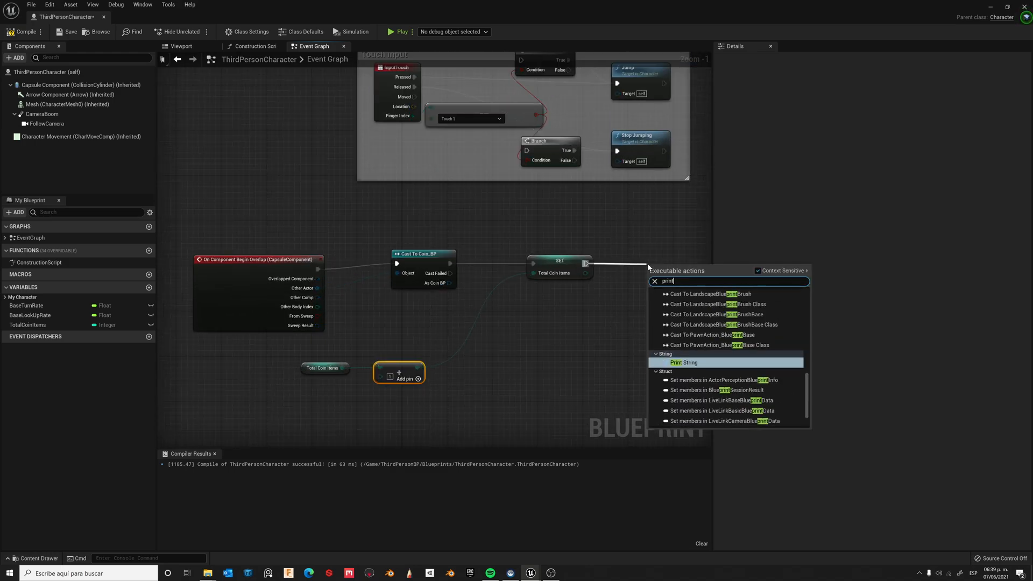
click(684, 363)
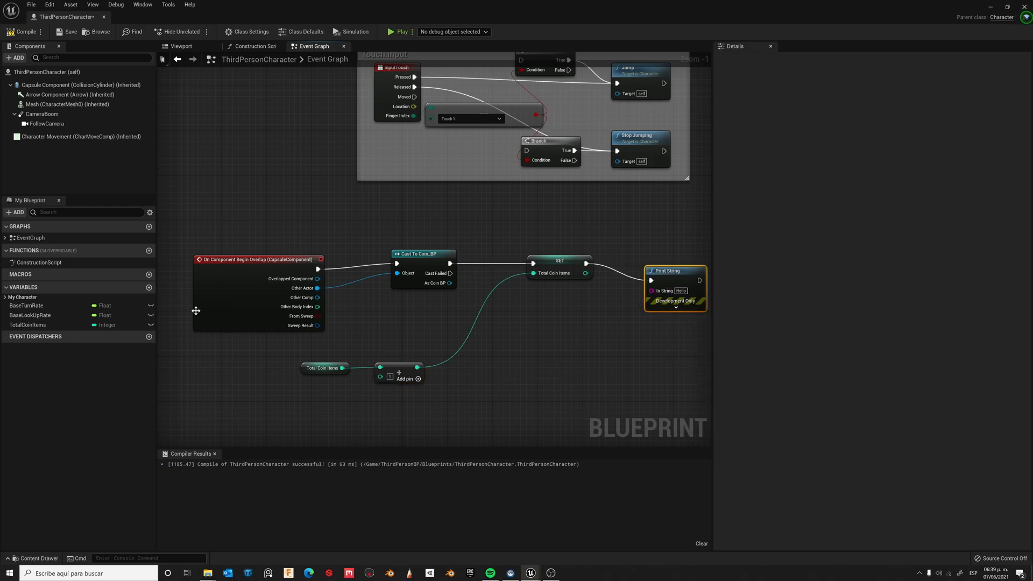
drag(28, 324, 522, 355)
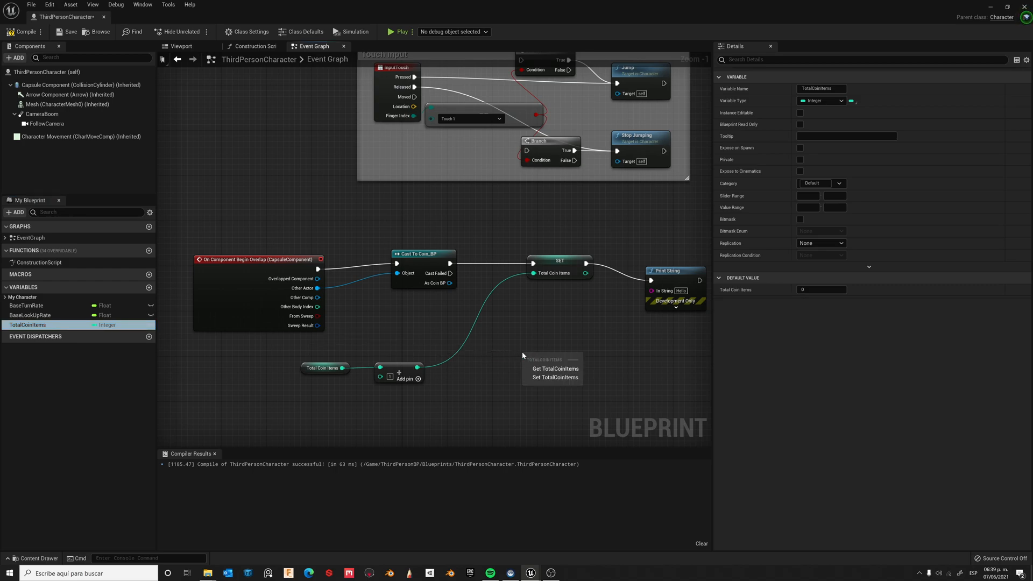
click(565, 368)
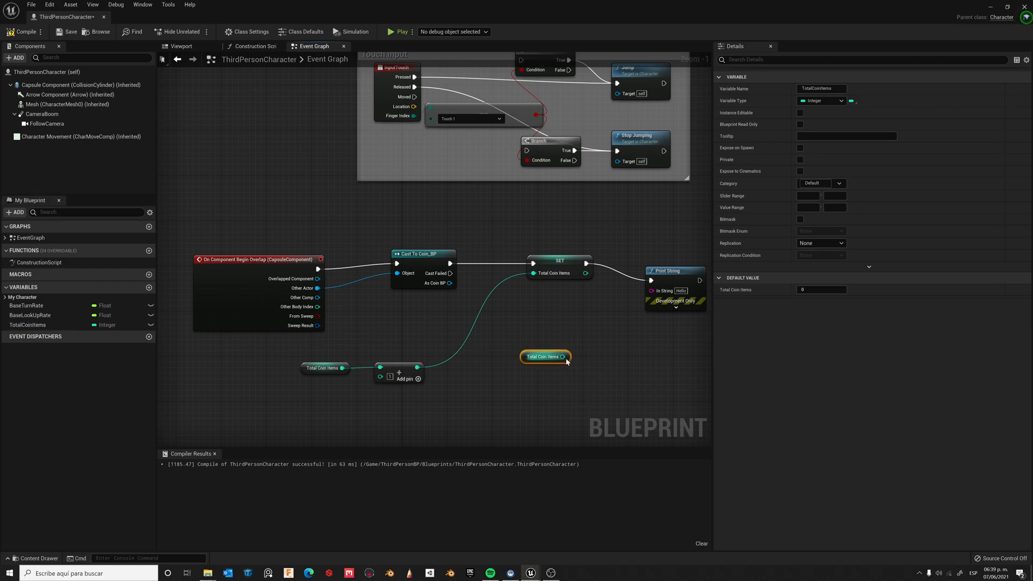
drag(567, 361, 651, 290)
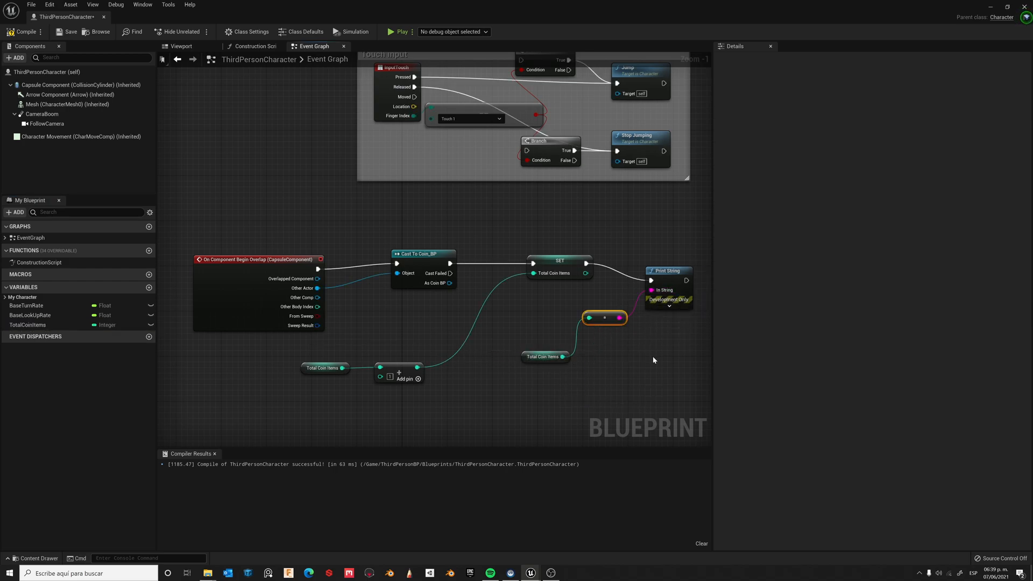
click(25, 33)
Step: Return to the level, play, run the character with WASD through the coins, then restart play
click(1023, 7)
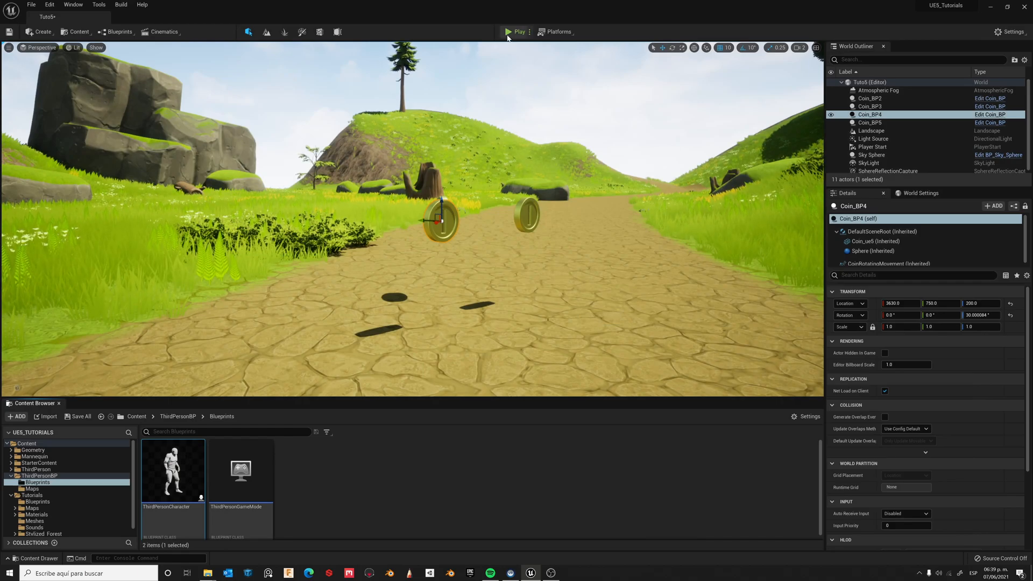
click(509, 33)
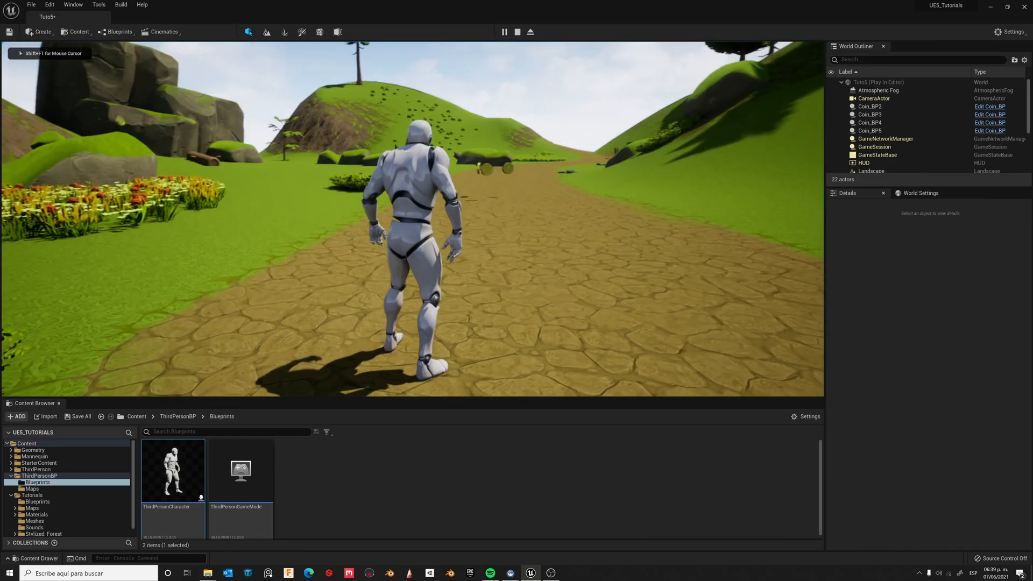
key(w)
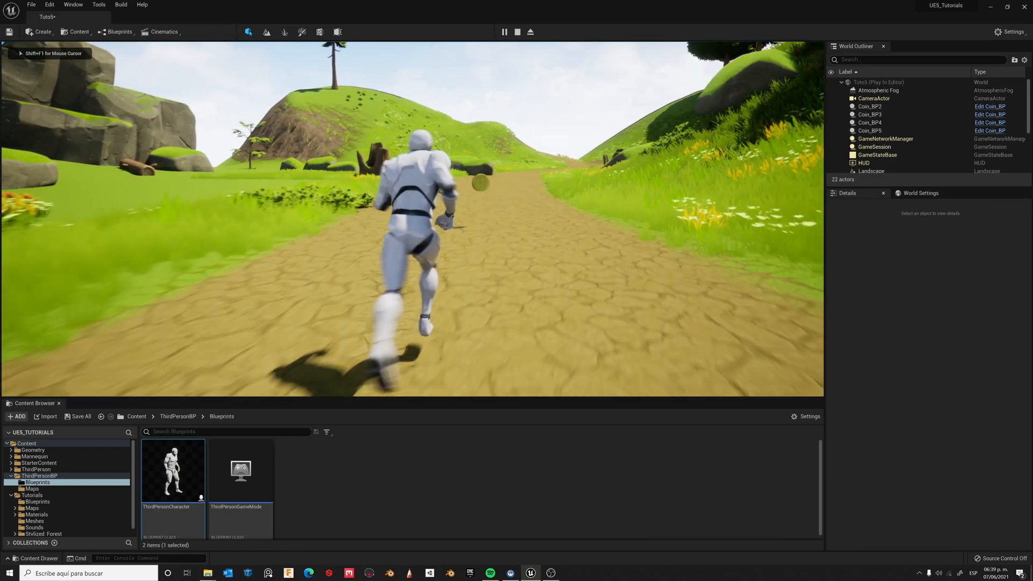
key(a)
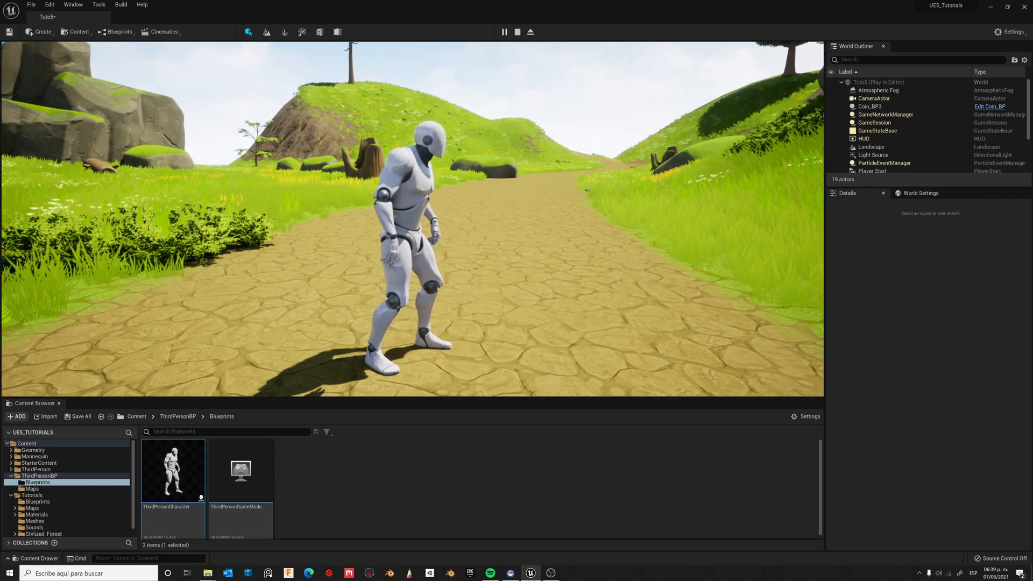
key(s)
key(s)
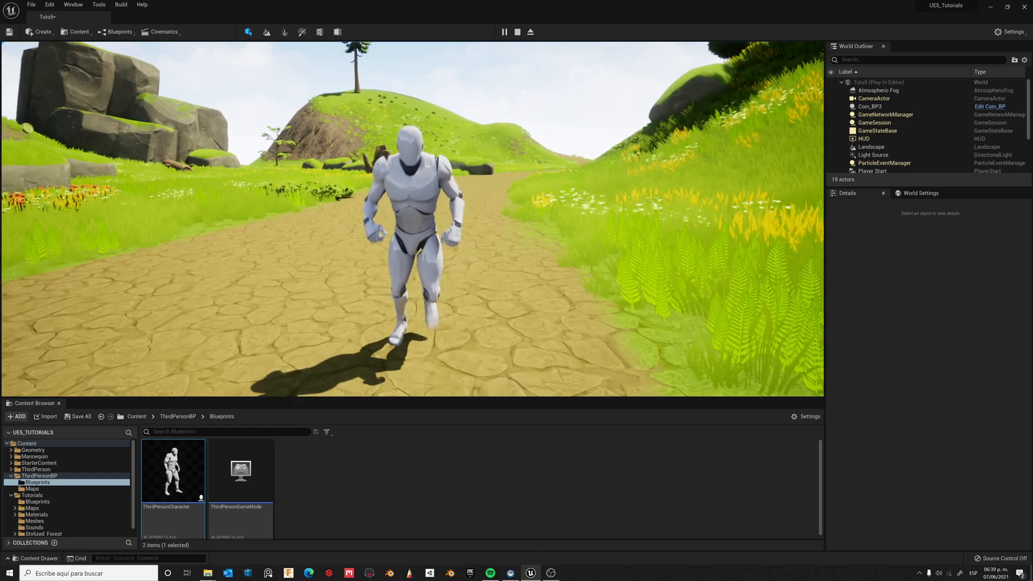
key(Escape)
click(504, 31)
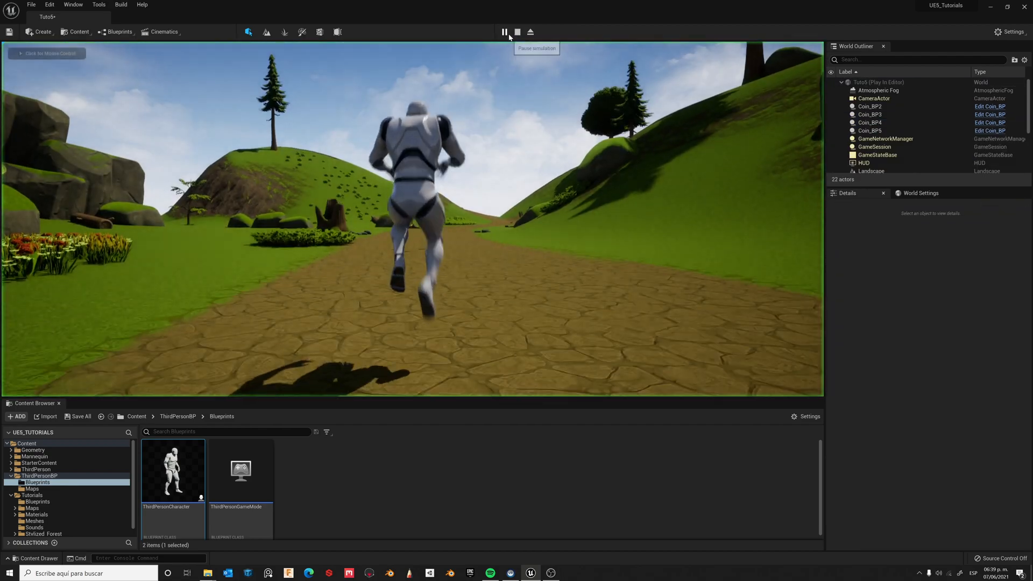